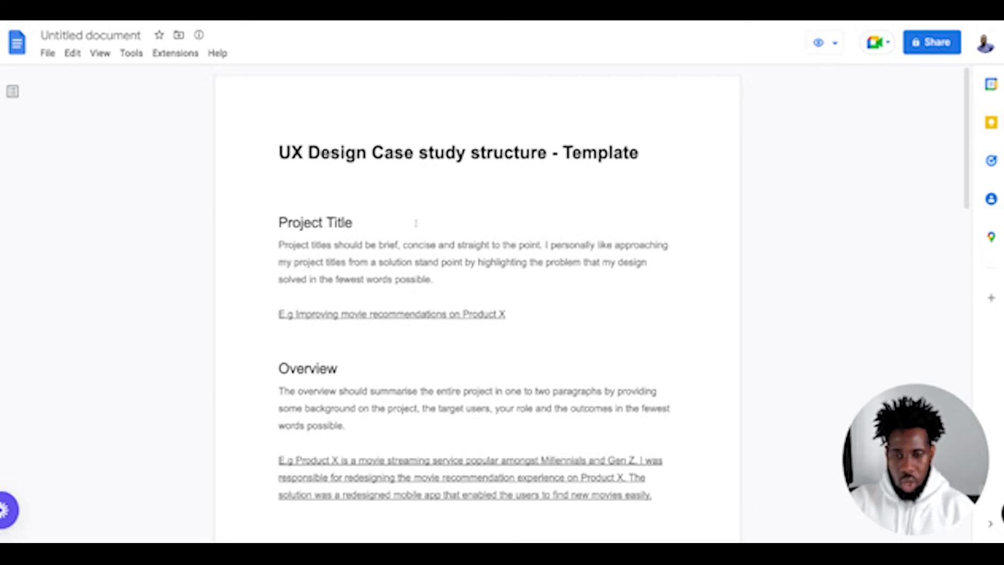
scroll(409, 291, "down", 1)
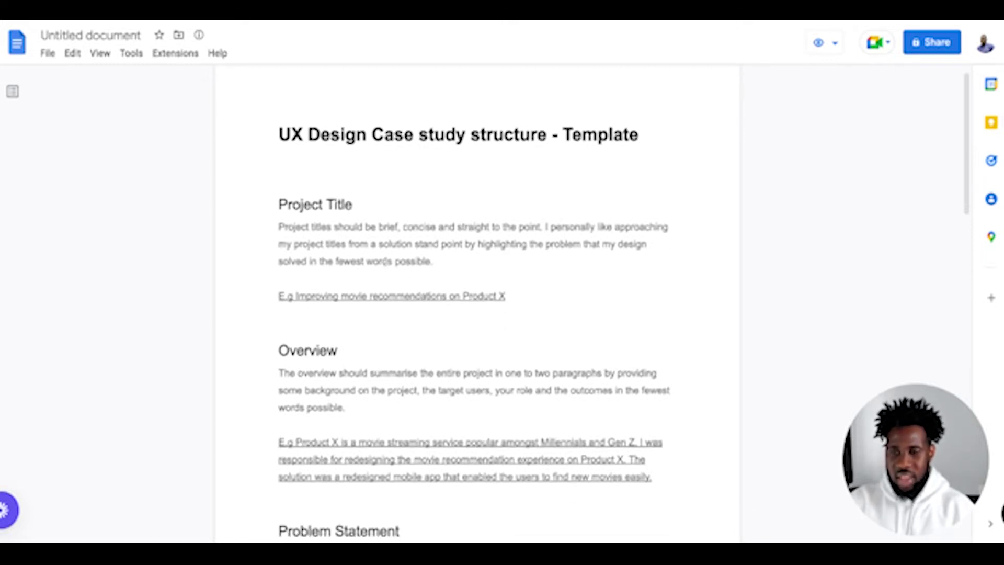
scroll(376, 264, "down", 15)
scroll(375, 264, "up", 15)
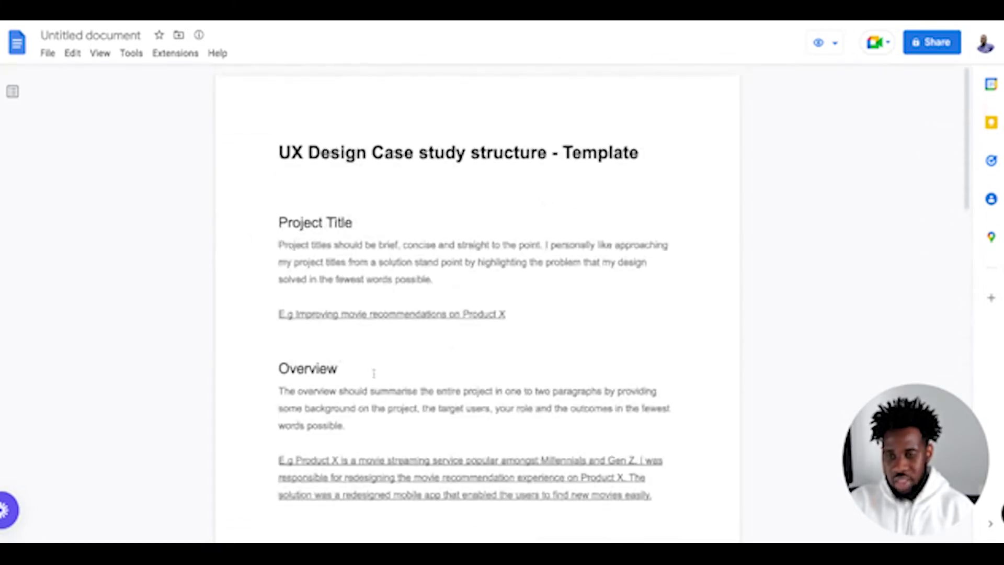
scroll(329, 375, "down", 3)
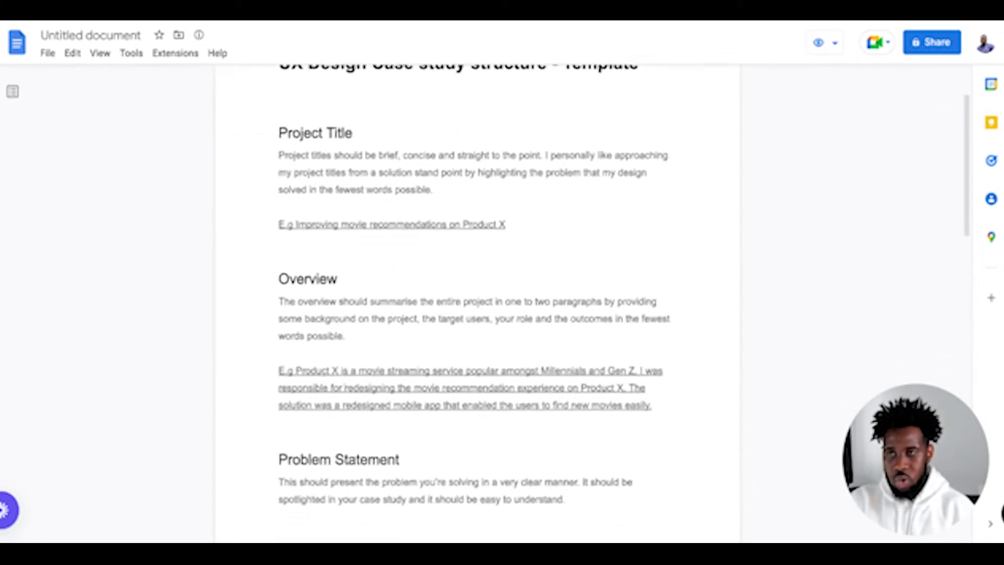
scroll(363, 397, "down", 1)
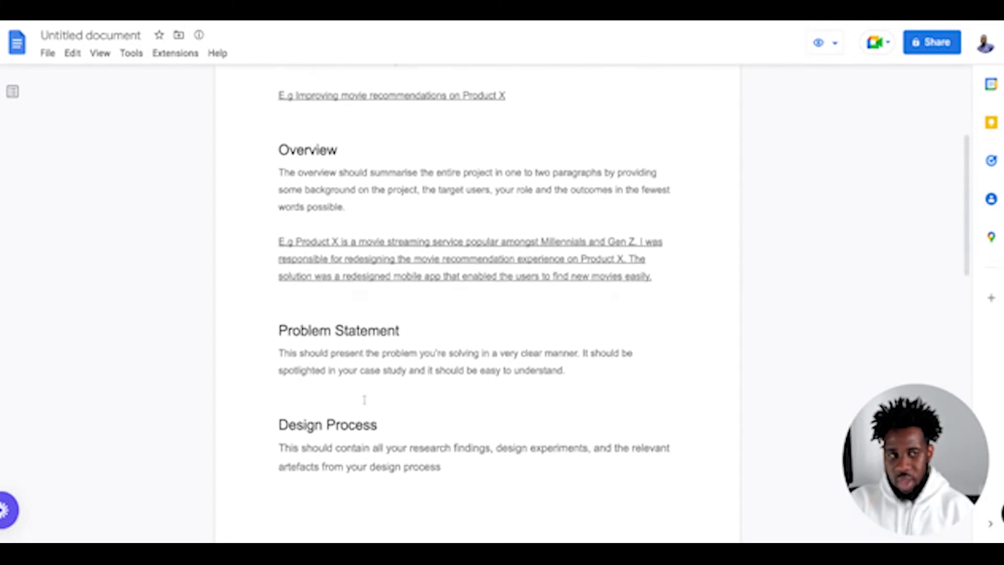
scroll(365, 429, "down", 7)
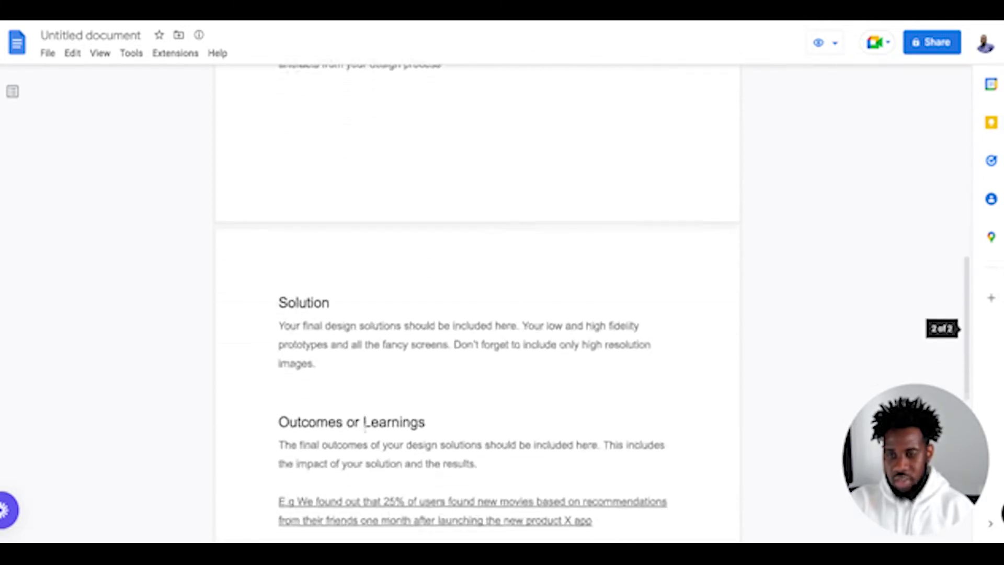
scroll(393, 437, "down", 2)
scroll(392, 437, "up", 12)
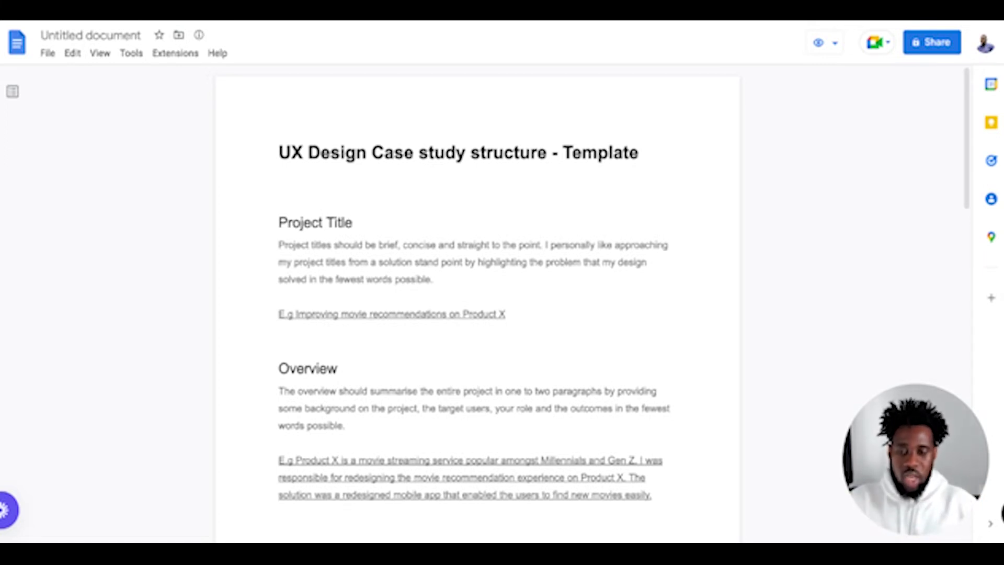
Step: Highlight the Overview's full 'E.g.' paragraph describing Product X, the movie streaming service
scroll(483, 366, "down", 3)
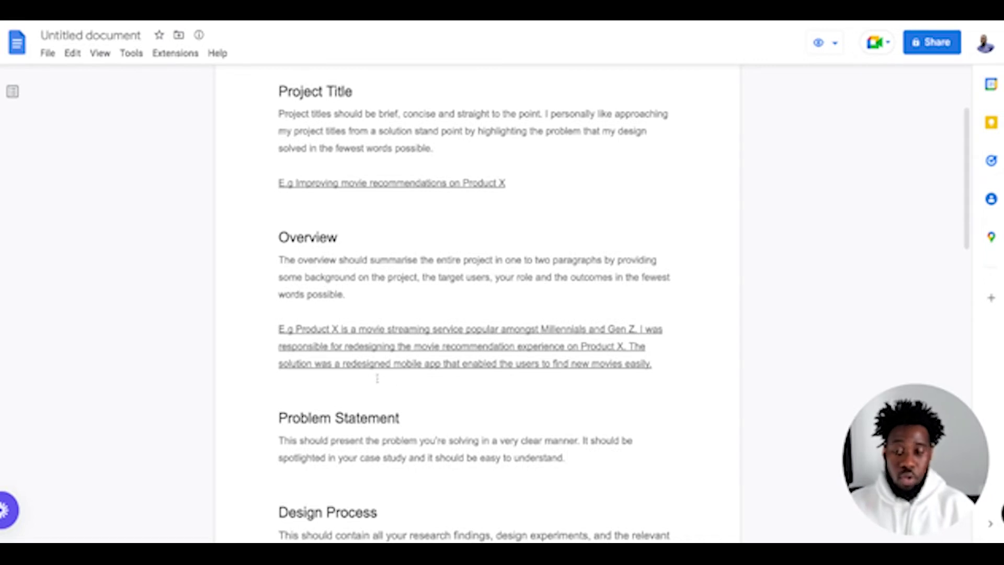
left_click(275, 331)
key("shift+Right")
key("shift+Right")
key("shift+Right")
key("shift+Right")
key("shift+Right")
key("shift+Right")
key("shift+Right")
key("shift+Right")
key("shift+Right")
key("shift+Right")
key("shift+Right")
key("shift+Right")
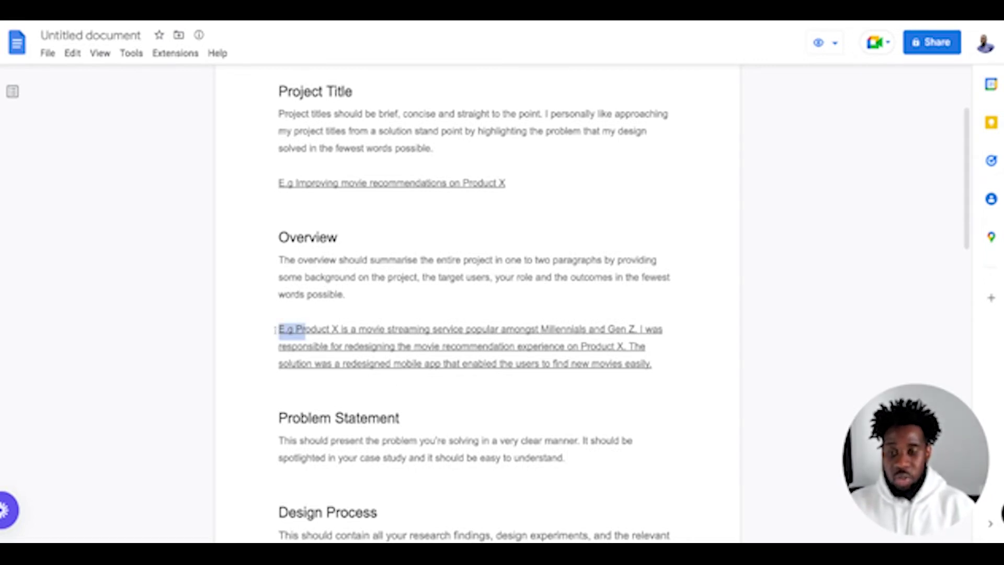
key("shift+Down")
key("shift+Right")
key("shift+Right")
key("shift+Right")
key("shift+Right")
key("shift+Right")
key("shift+Right")
key("shift+Right")
key("shift+Right")
key("shift+Right")
key("shift+Right")
key("shift+Right")
key("shift+Right")
key("shift+Right")
key("shift+Right")
key("shift+Right")
key("shift+Right")
key("shift+Right")
key("shift+Right")
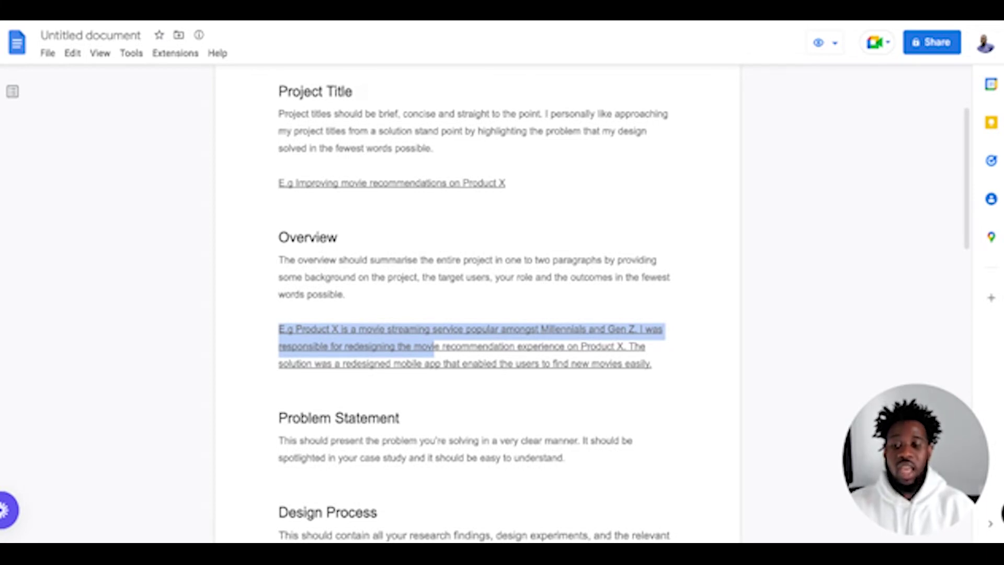
key("shift+Down")
key("shift+Right")
key("shift+Right")
key("shift+Right")
key("shift+Right")
key("shift+Right")
key("shift+Right")
key("shift+Right")
key("shift+Right")
key("shift+Right")
key("shift+Right")
key("shift+Right")
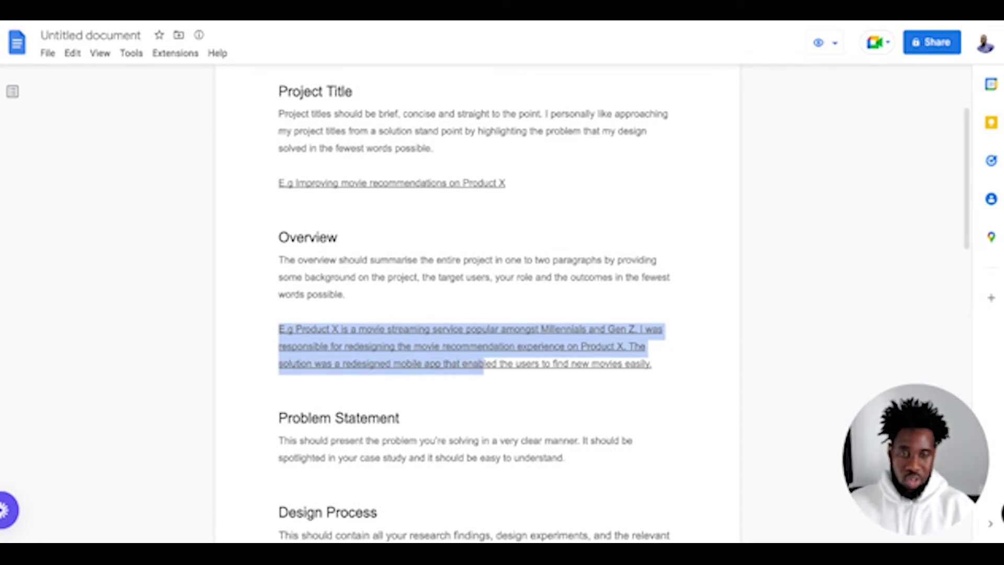
key("shift+Right")
key("shift+Right")
key("shift+Right")
key("shift+Right")
key("shift+Right")
key("shift+Right")
key("shift+Right")
key("shift+Right")
key("shift+Right")
key("shift+Right")
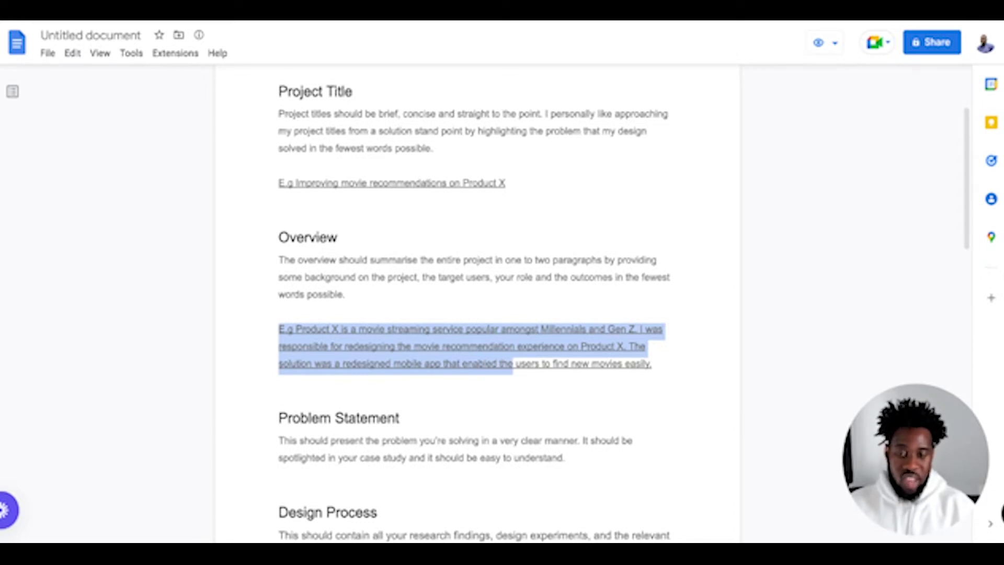
key("shift+Right")
key("shift+Right")
key("shift+Right")
key("shift+Right")
key("shift+Right")
key("shift+Right")
key("shift+Right")
key("shift+Right")
key("shift+Right")
key("shift+Right")
key("shift+Right")
key("shift+Right")
key("shift+Right")
key("shift+Right")
key("shift+Right")
key("shift+Right")
key("shift+Right")
key("shift+Right")
key("shift+Right")
key("shift+Right")
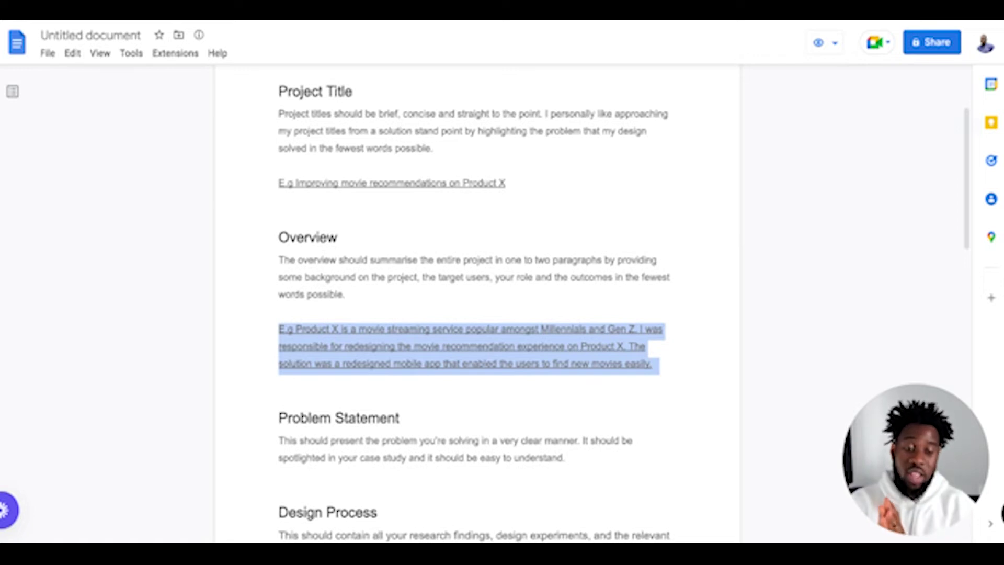
Step: Deselect the Overview example and scroll down to the Design Process section
scroll(424, 413, "down", 3)
left_click(304, 355)
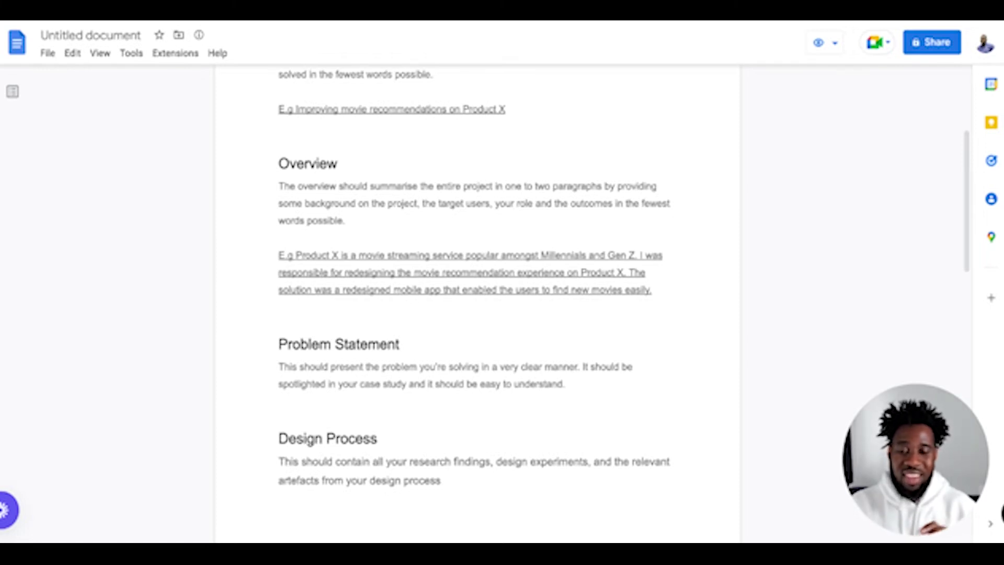
scroll(481, 450, "down", 2)
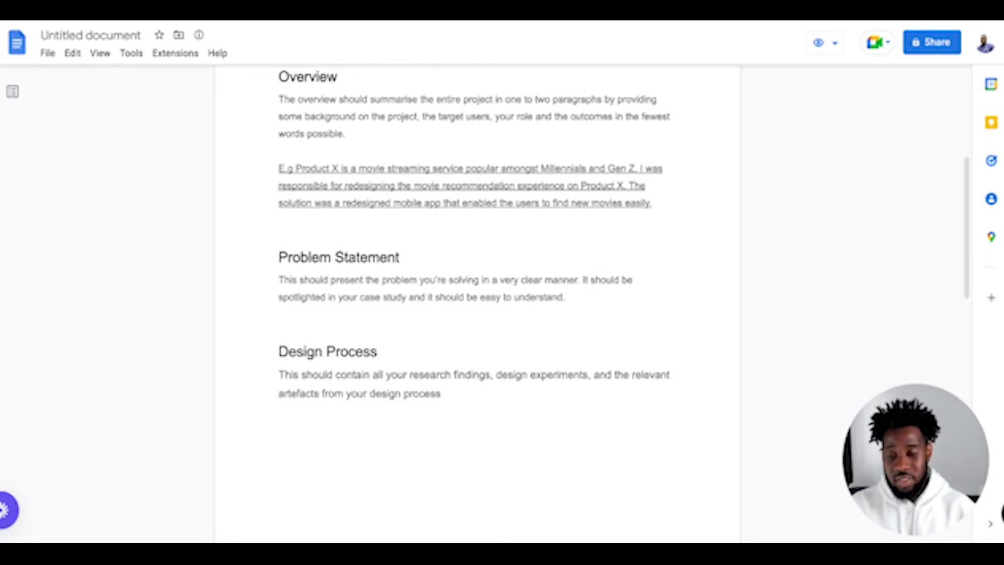
Step: Highlight the Outcomes example about 25% of users finding movies via friends, then deselect it
scroll(448, 418, "down", 5)
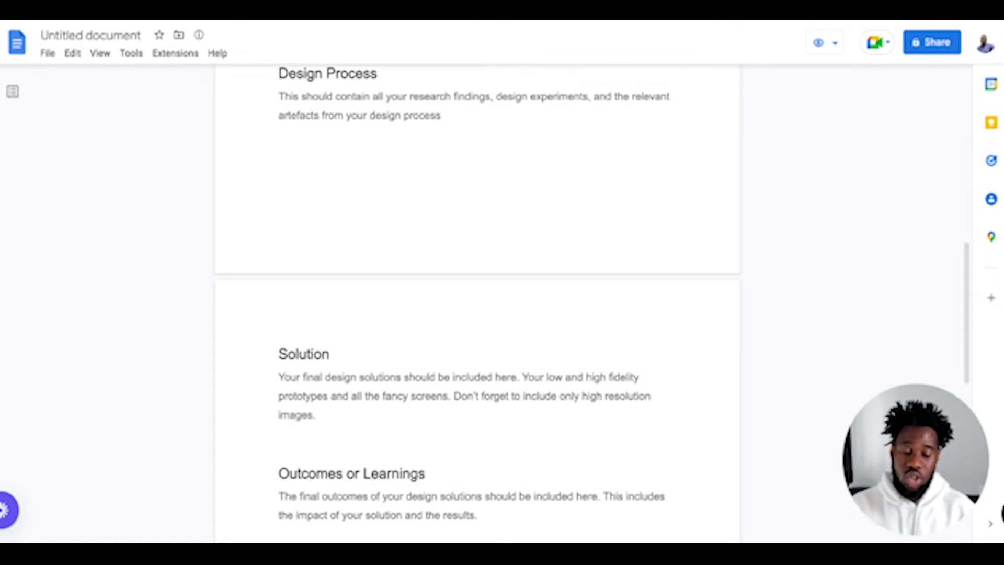
scroll(389, 467, "down", 2)
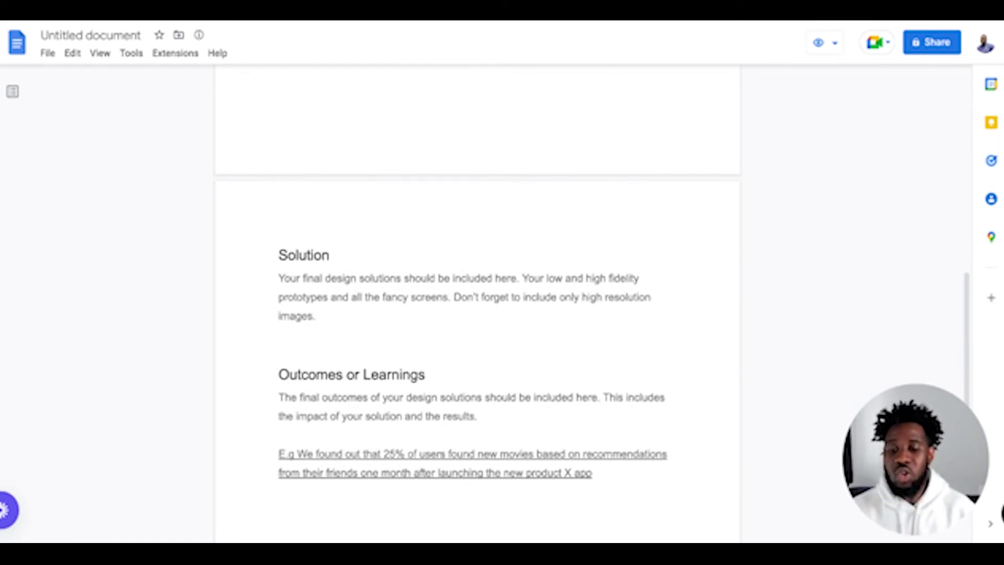
triple_click(389, 463)
left_click(280, 455)
left_click_drag(278, 455, 598, 472)
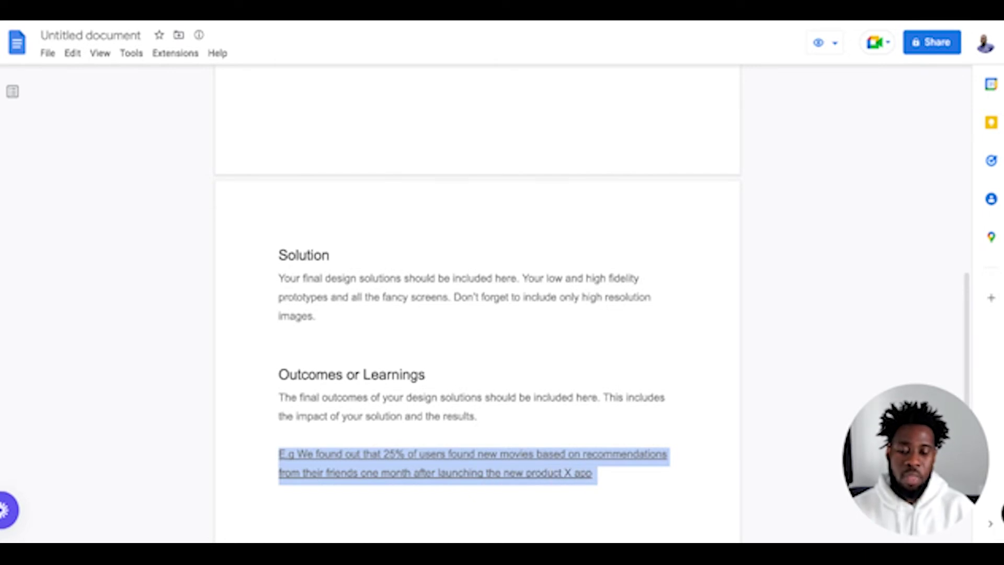
key("Right")
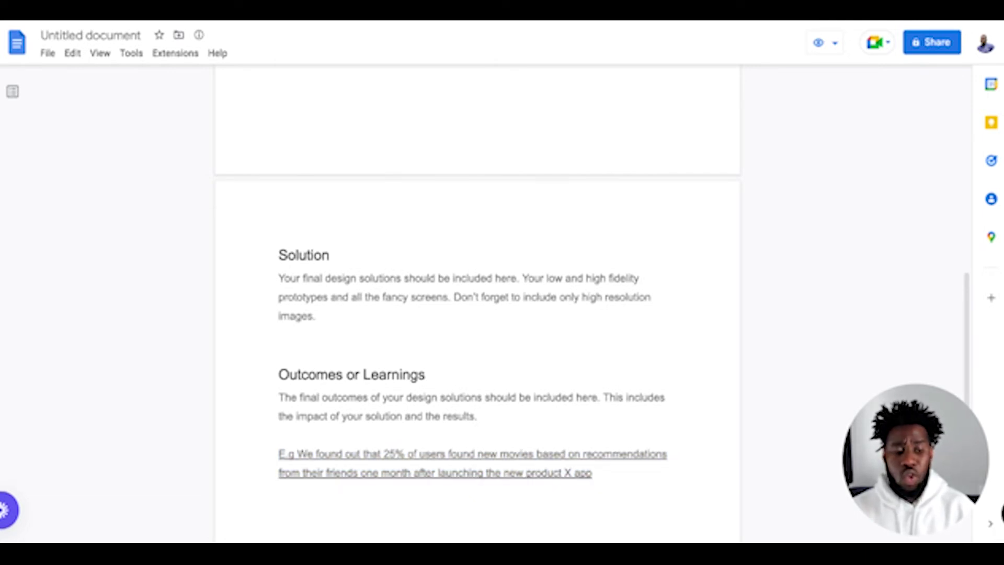